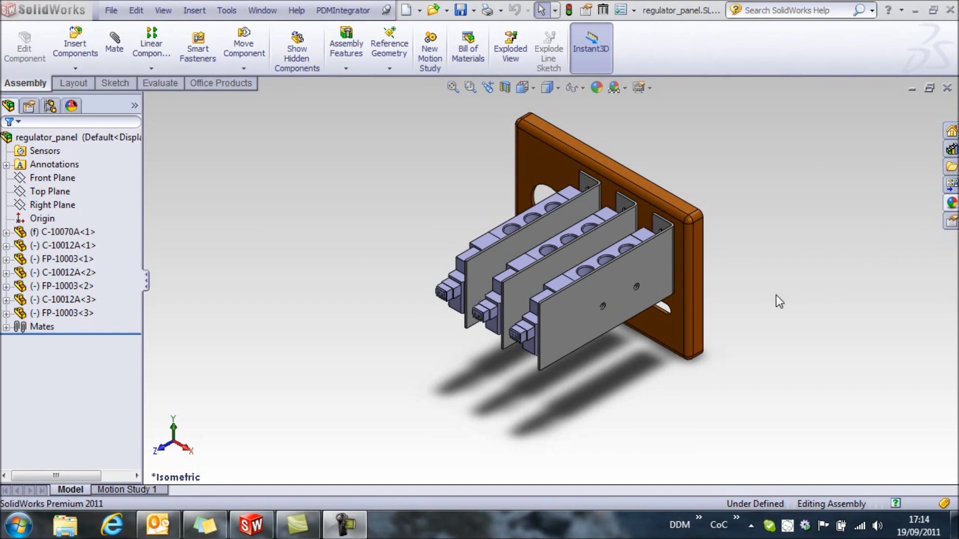
Step: Add a configuration named "config 1" with description "2 valve station" and its configuration name as the bill of materials part number
middle_drag(775, 294, 749, 339)
key(Escape)
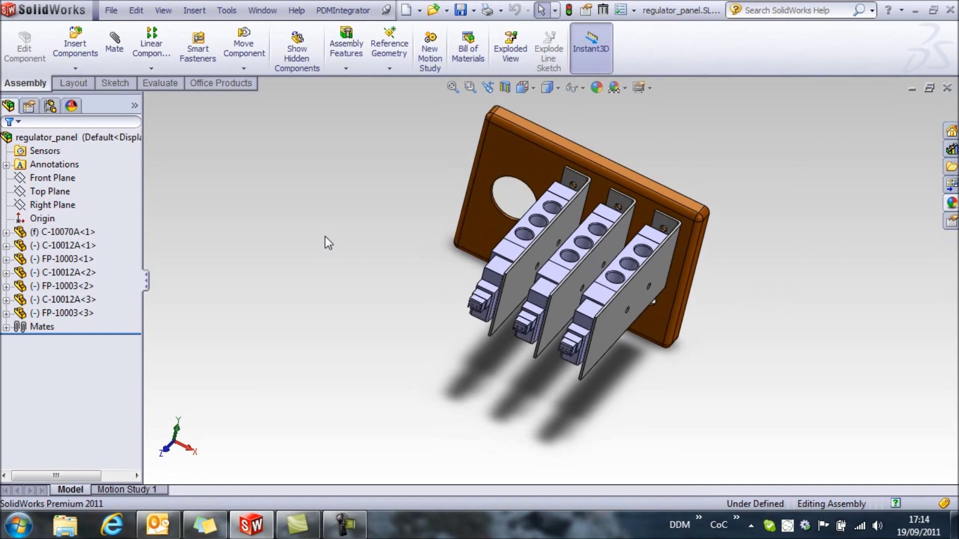
click(50, 106)
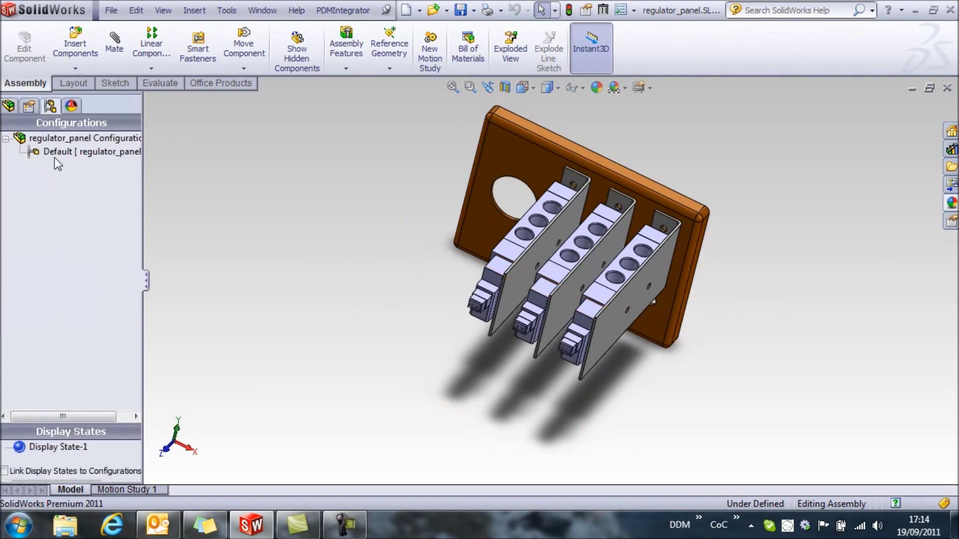
right_click(50, 139)
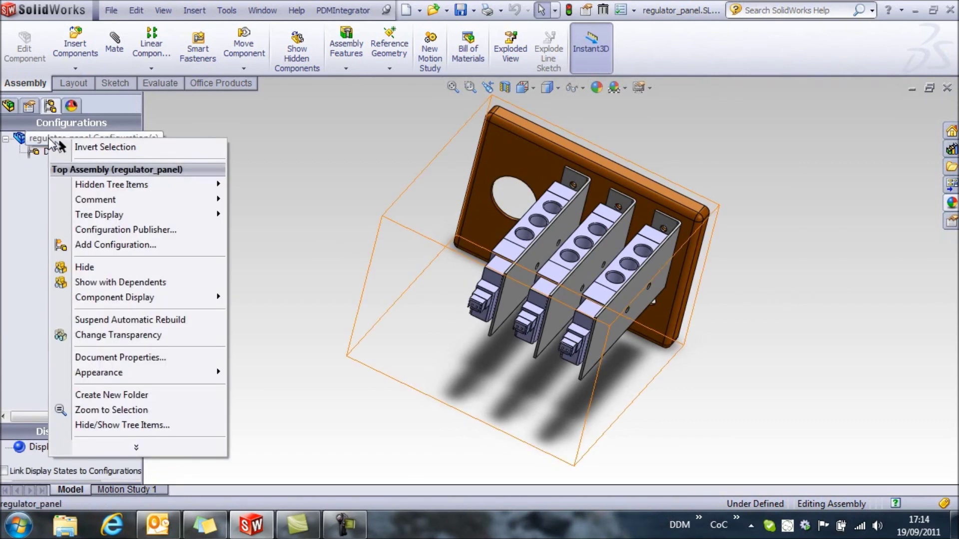
click(159, 245)
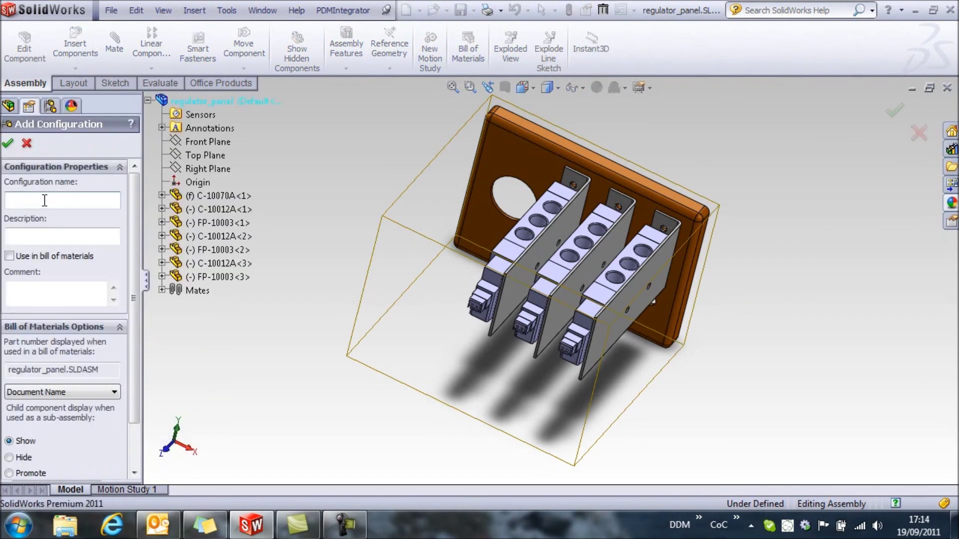
text(config 1)
click(58, 238)
text(2 va)
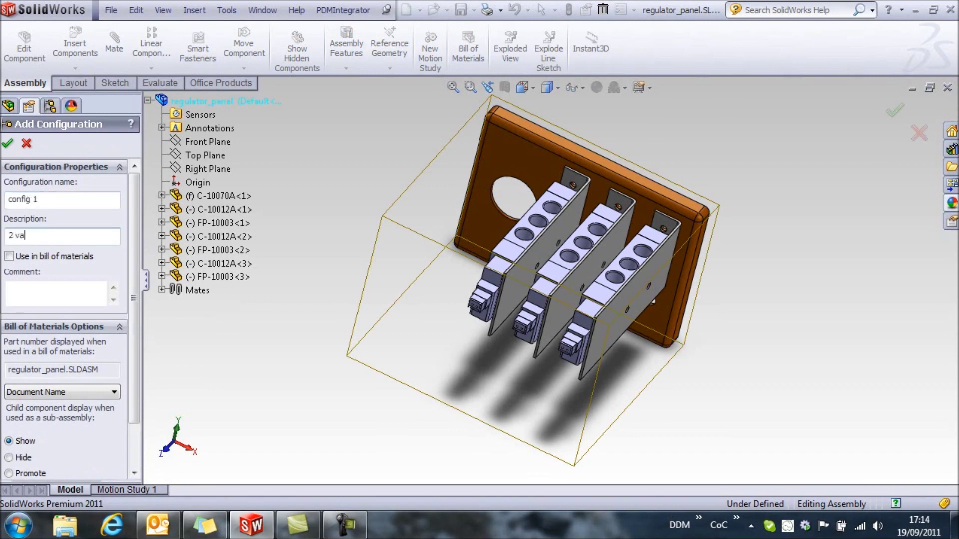
text(lve station)
click(60, 392)
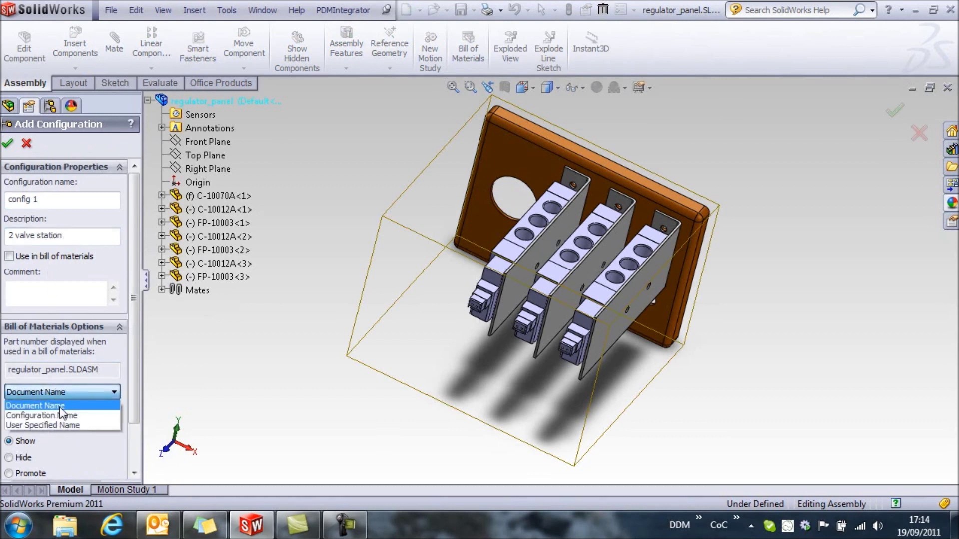
click(64, 417)
click(7, 143)
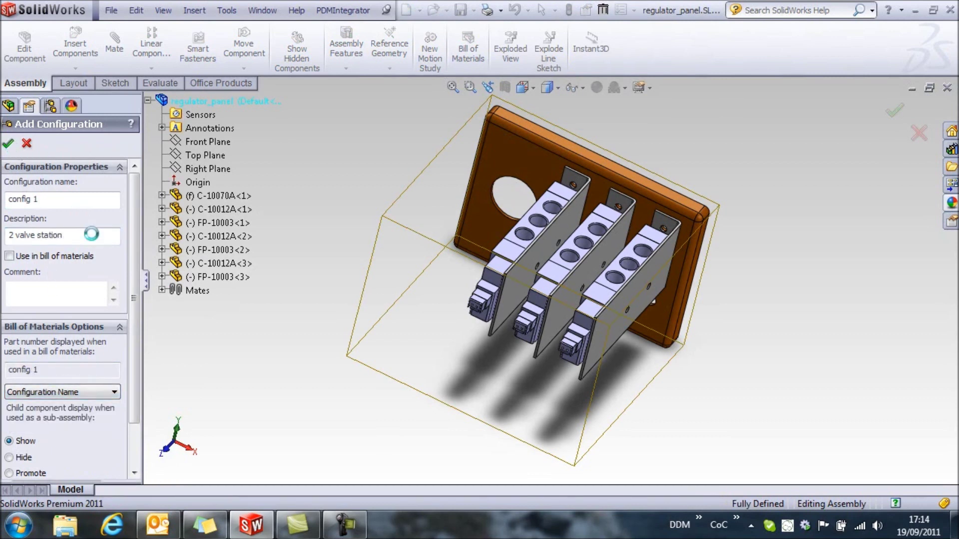
Step: Add a configuration named "config 2" with description "1 valve station" and its configuration name as the bill of materials part number
right_click(78, 138)
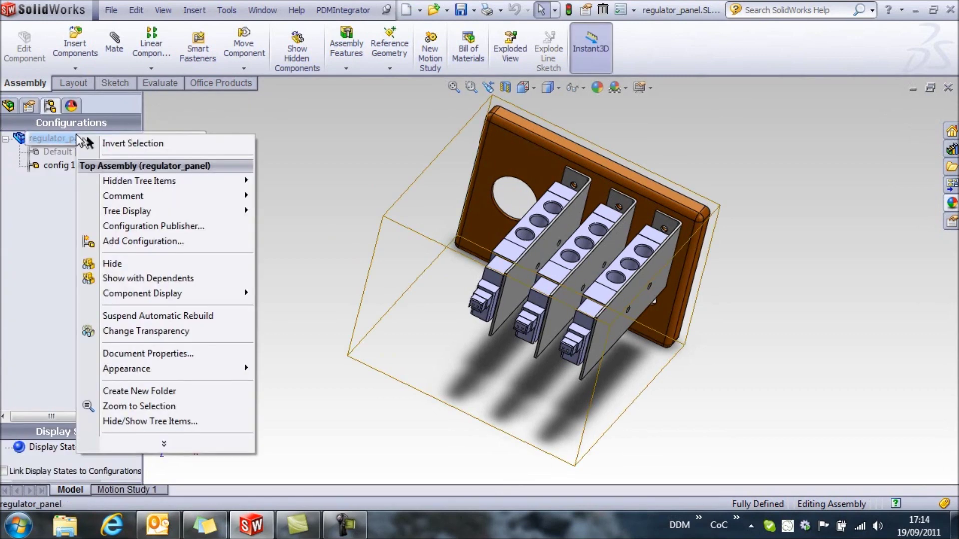
click(130, 241)
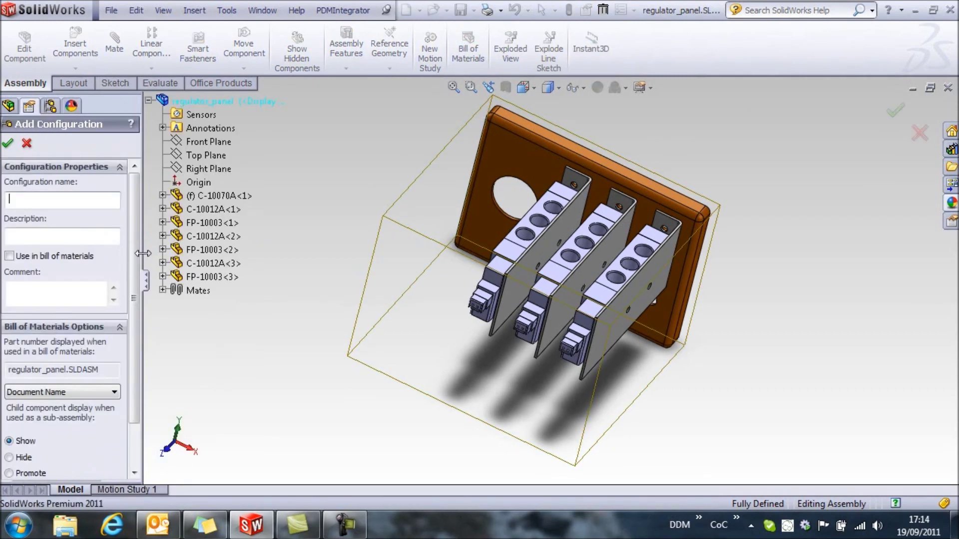
text(config 2)
click(28, 238)
text(1)
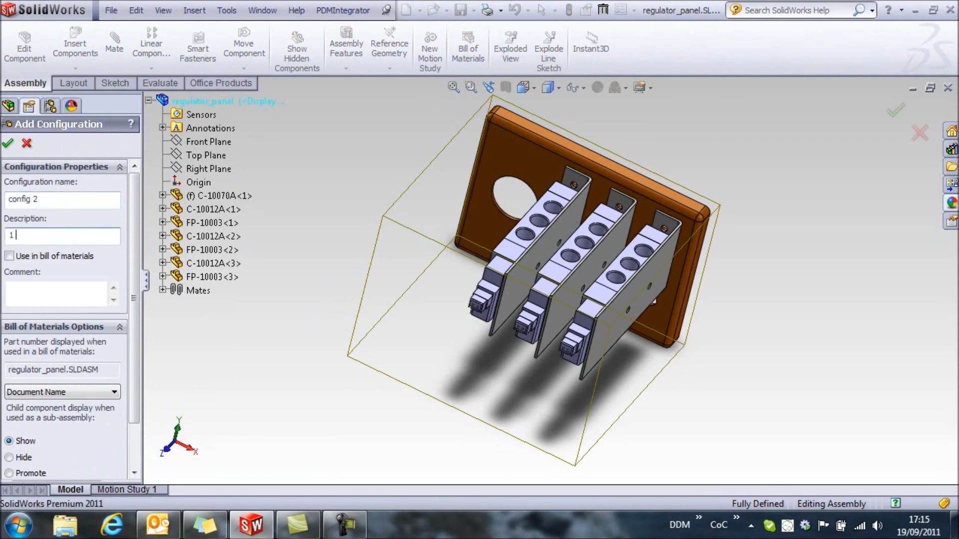
text( valve station)
click(73, 397)
click(74, 417)
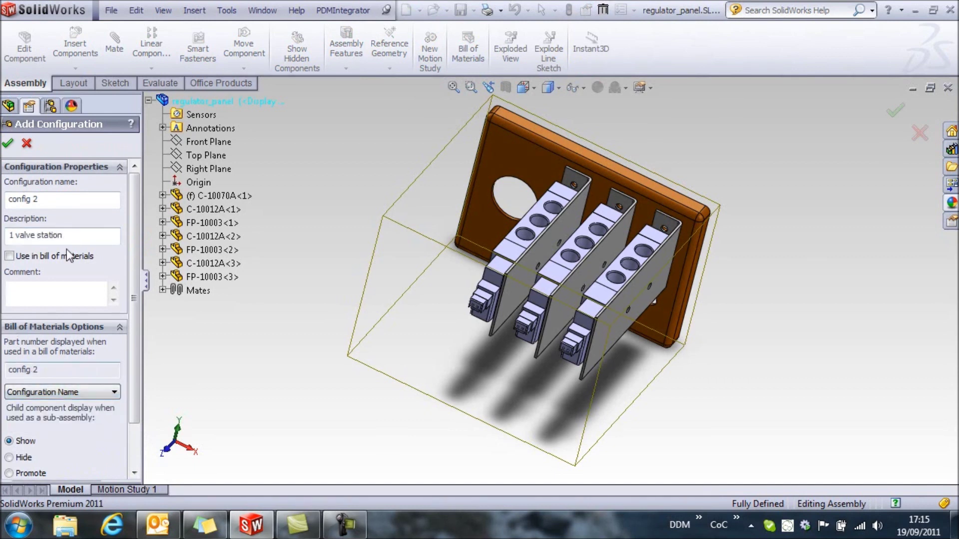
click(9, 143)
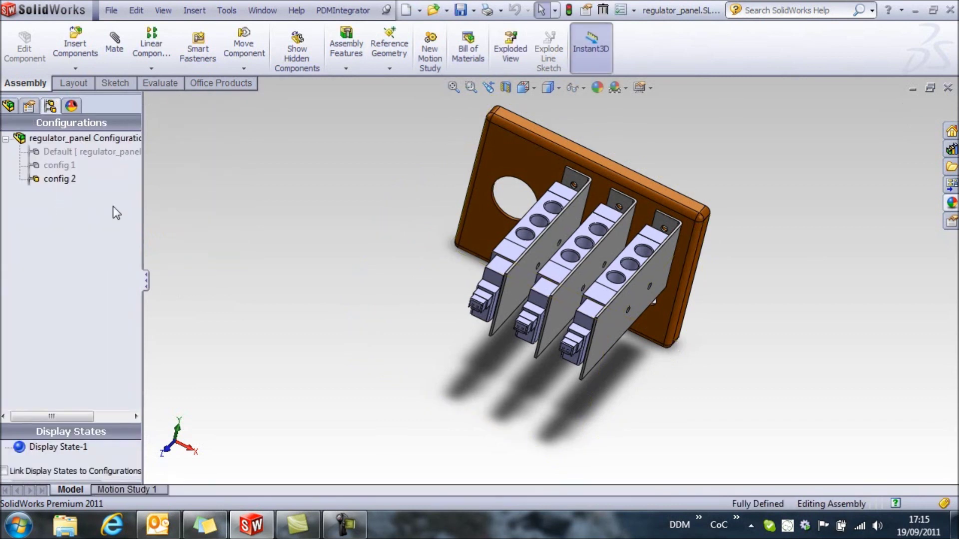
Step: Activate config 1 and suppress the bracket and valve at the station farthest from the panel's large round hole
click(68, 166)
double_click(57, 165)
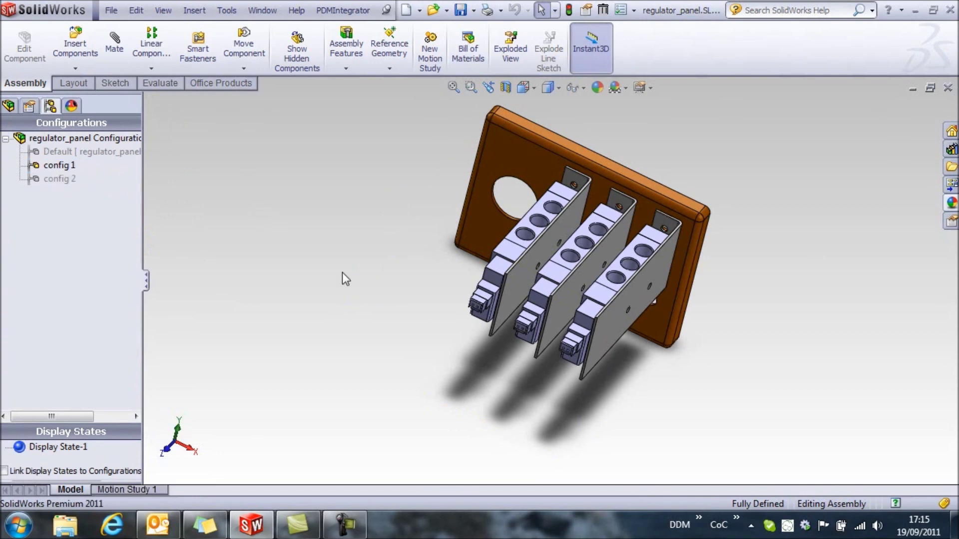
right_click(607, 332)
click(703, 219)
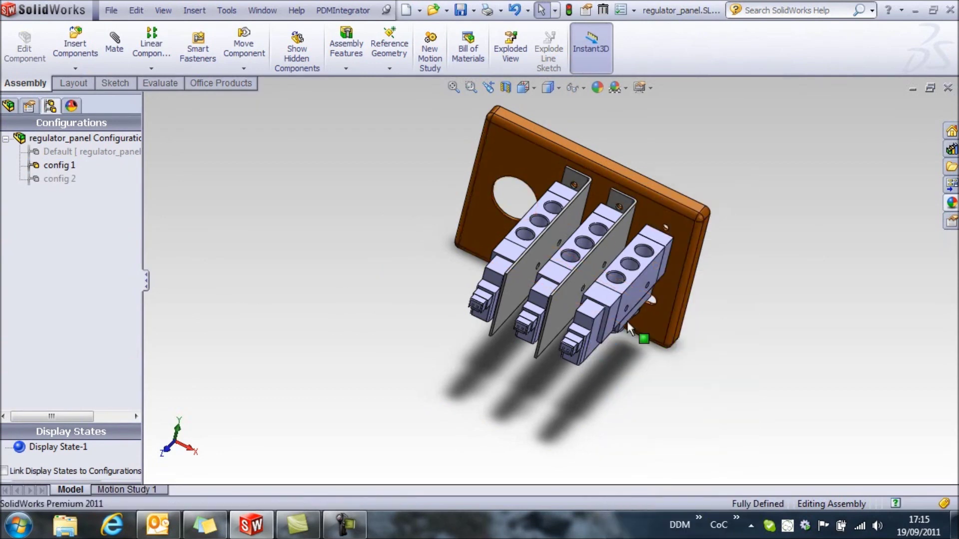
click(628, 301)
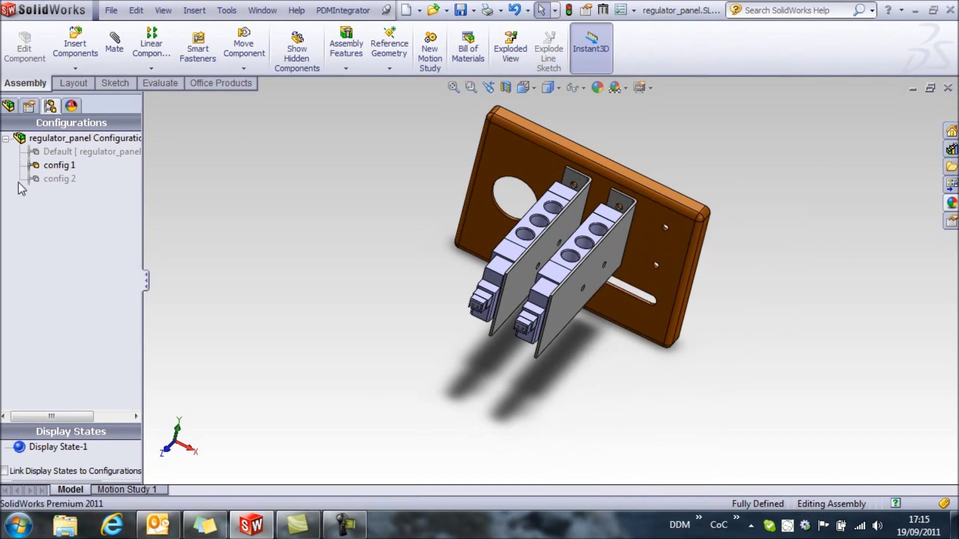
Step: Activate config 2 and suppress the bracket and valve farthest from the panel's large round hole
click(50, 180)
double_click(55, 179)
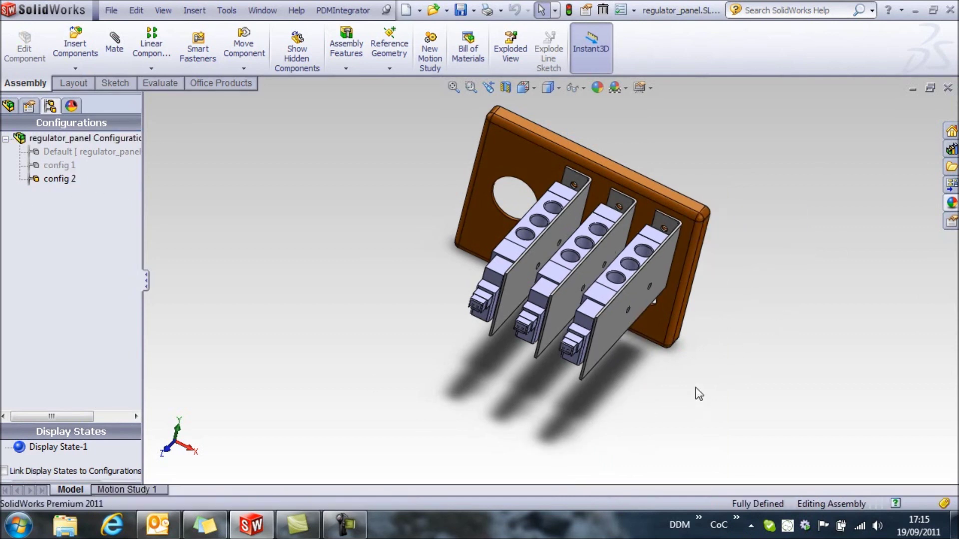
click(613, 332)
click(702, 250)
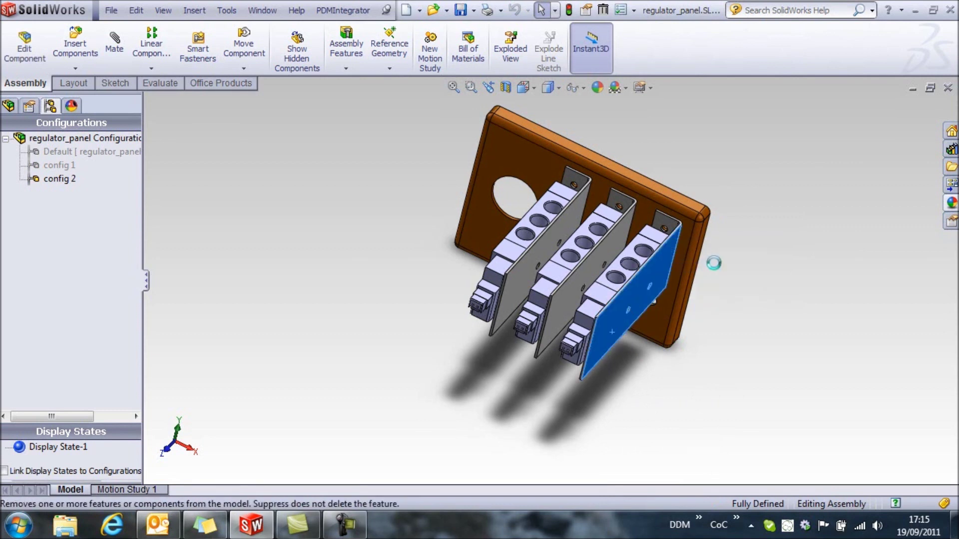
click(607, 328)
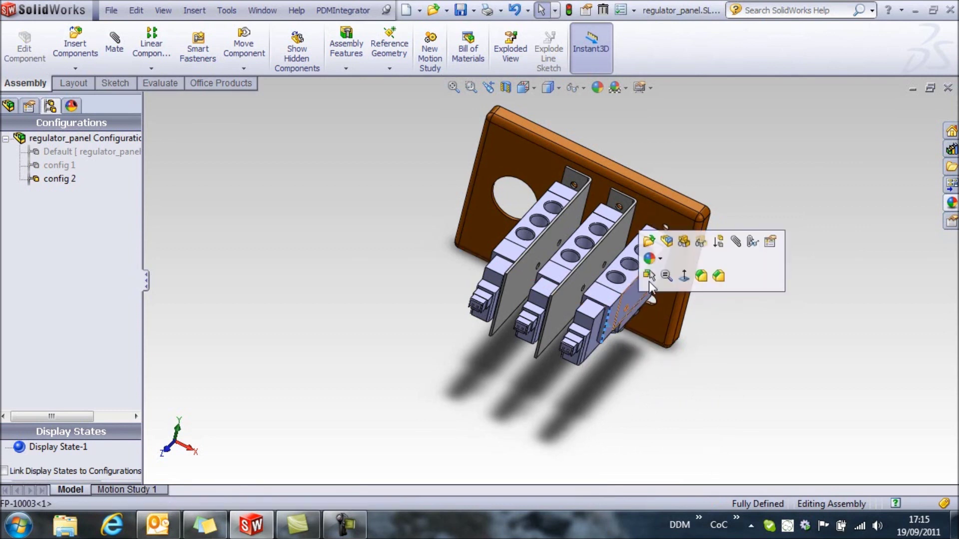
click(719, 246)
Step: Suppress the middle station's bracket and valve in config 2, keeping only the one beside the round hole
click(565, 311)
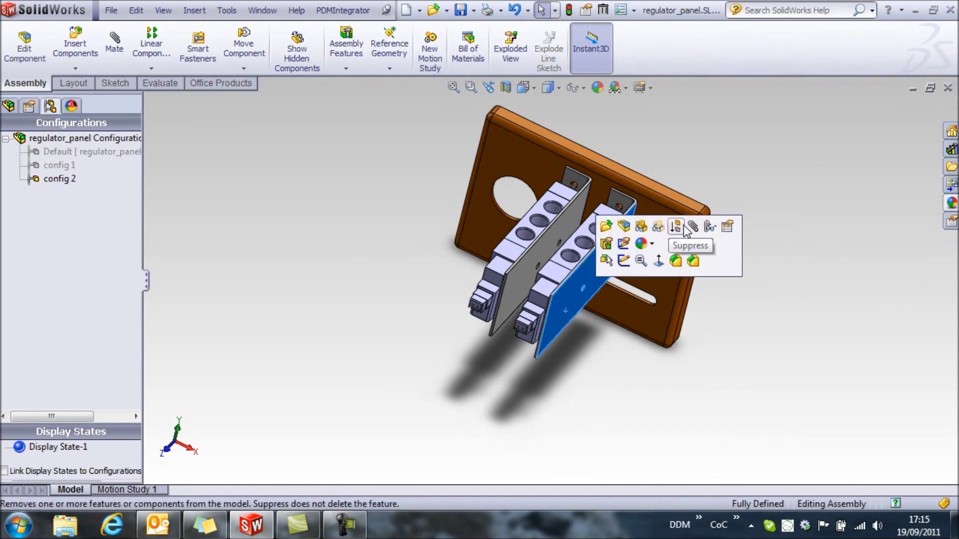
click(676, 227)
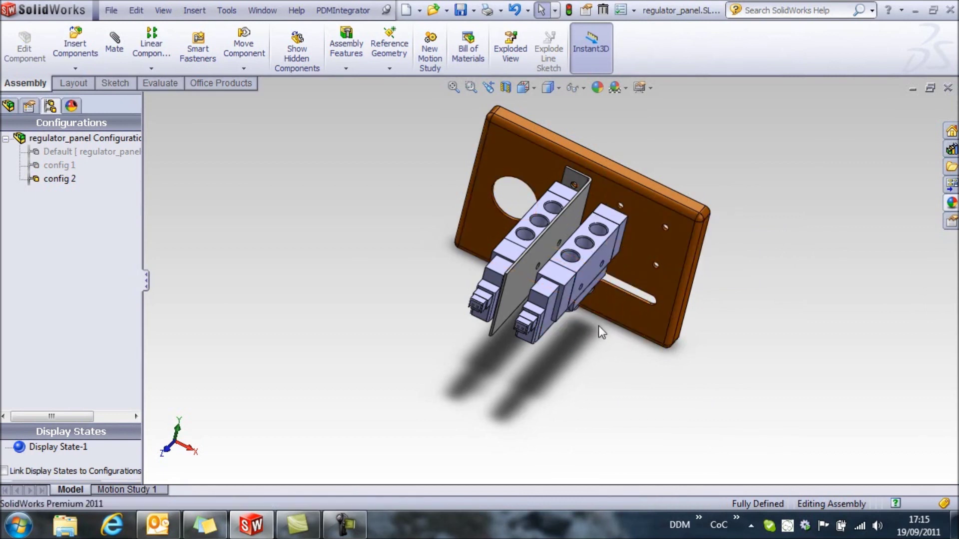
click(567, 298)
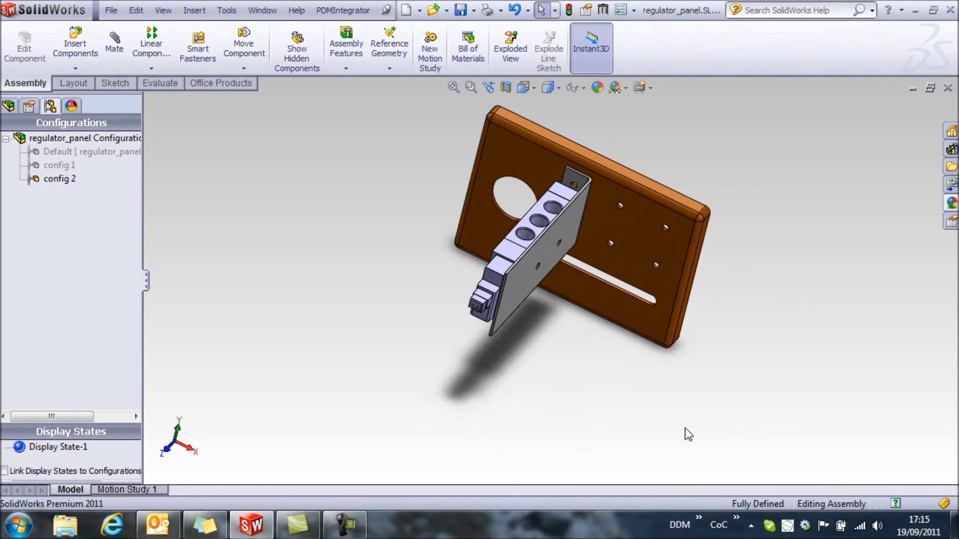
Step: Activate Default, config 1 and config 2 in turn to compare their valve stations, and return to Default
double_click(65, 152)
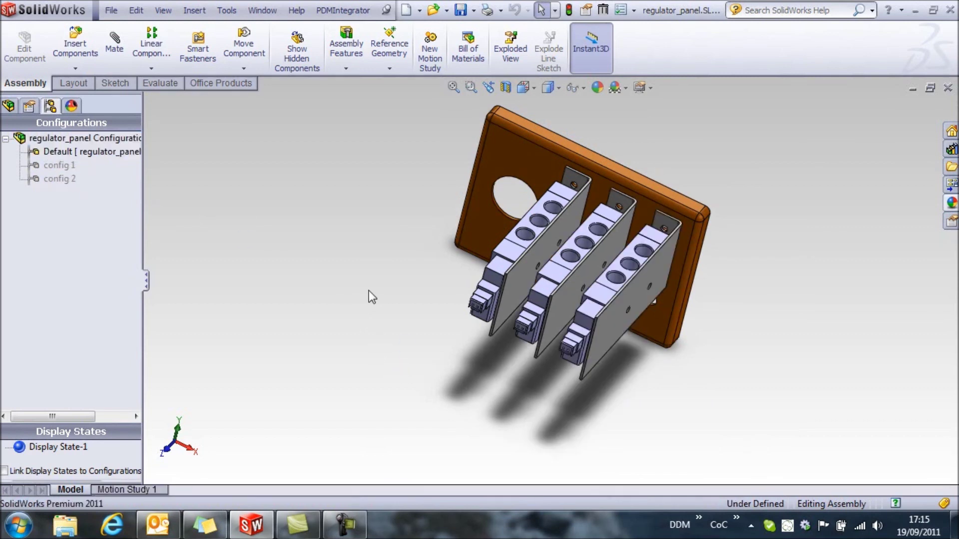
double_click(65, 166)
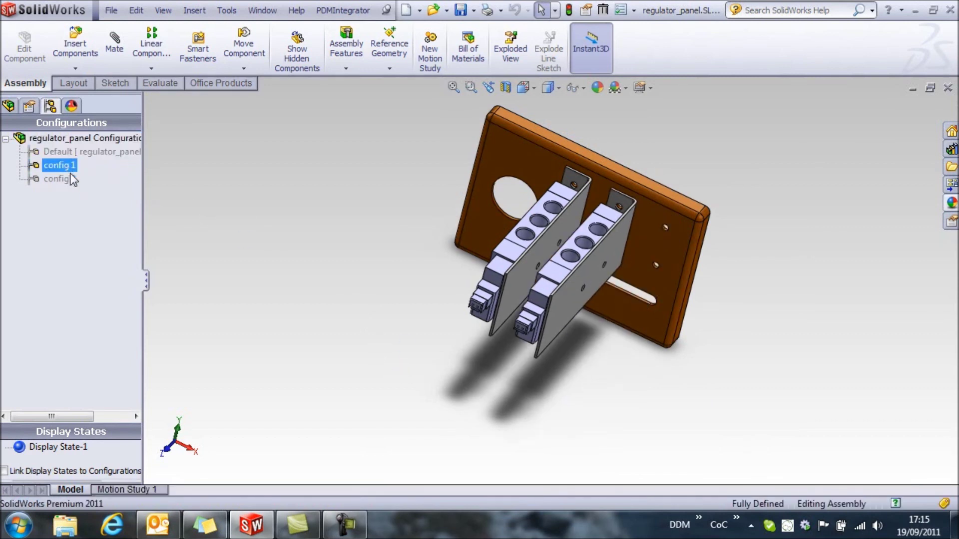
click(65, 178)
double_click(65, 178)
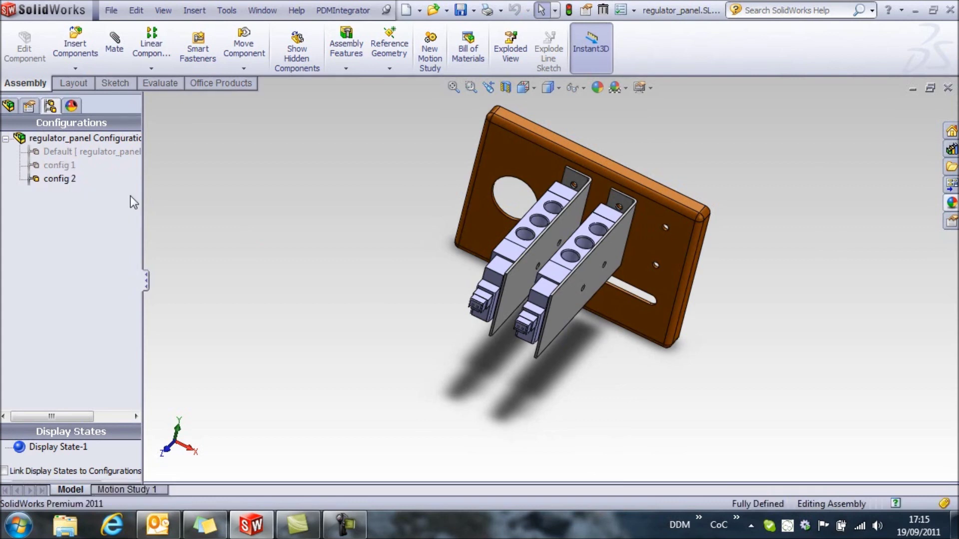
click(77, 153)
Step: Start saving all configurations through PDMIntegrator, set the assembly's Description 1 to "regulator panel" and select that text for reuse
click(342, 10)
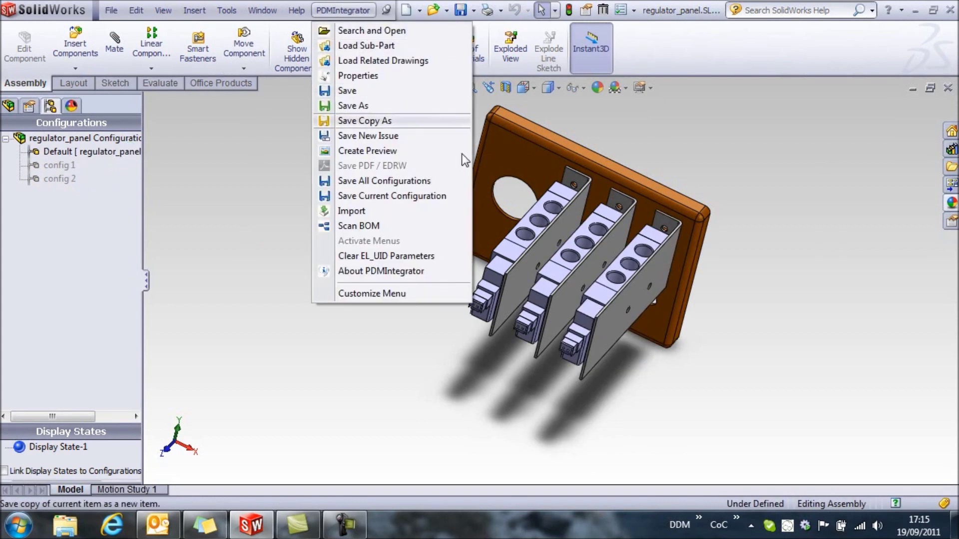
click(378, 182)
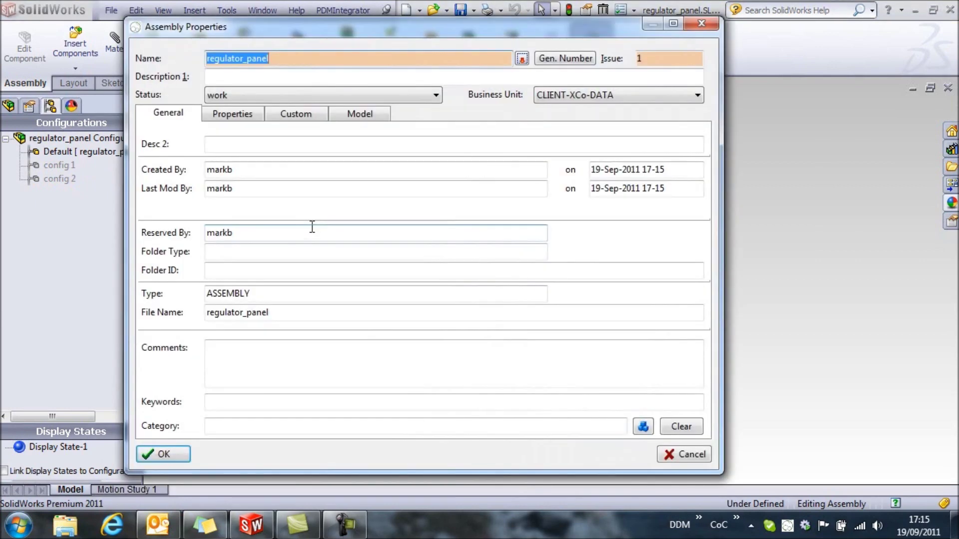
click(522, 58)
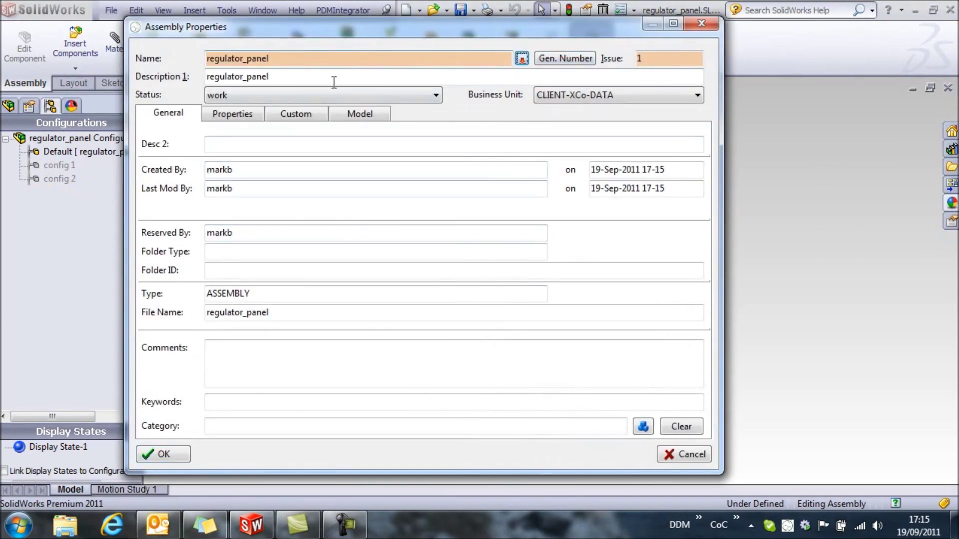
click(247, 77)
key(BackSpace)
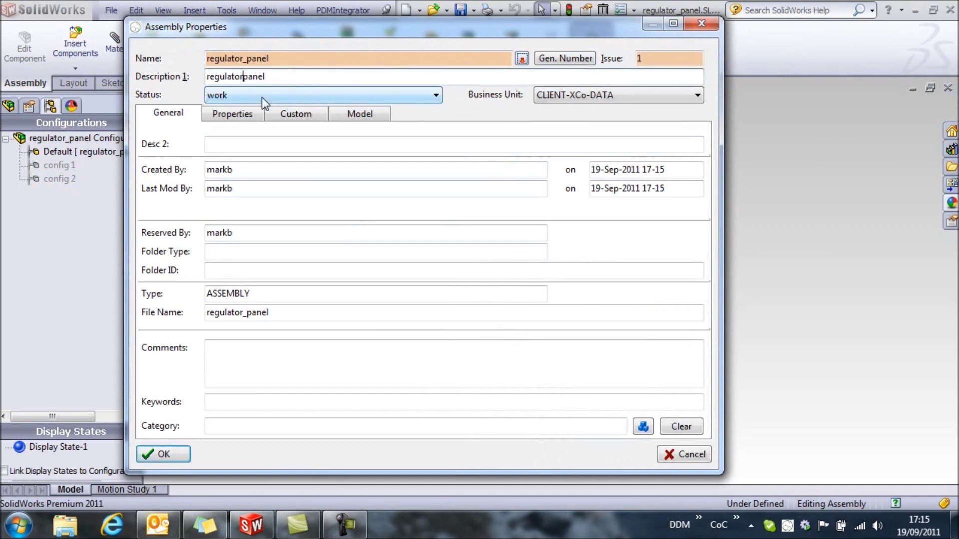
drag(282, 76, 202, 74)
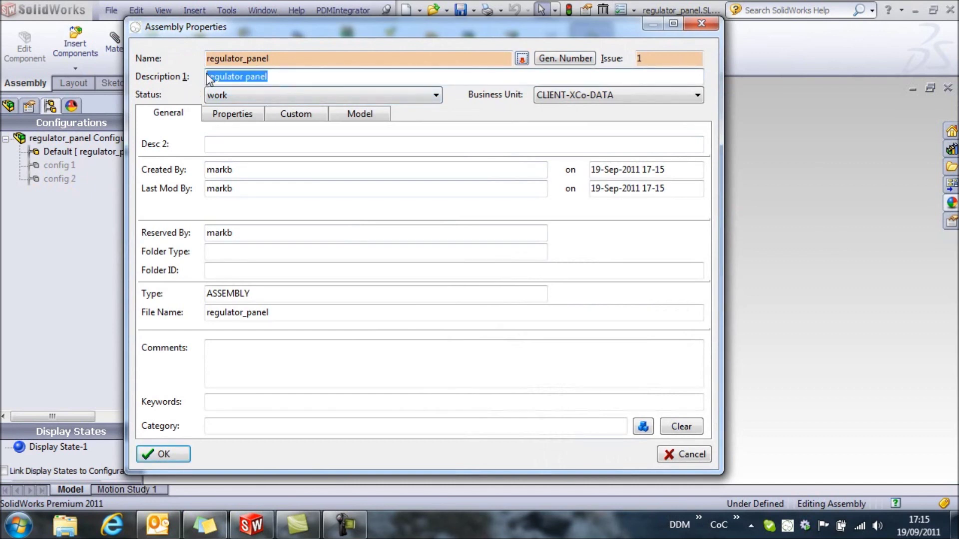
Step: Generate a part number of type Component Assemblies for the main assembly and accept its properties
click(564, 60)
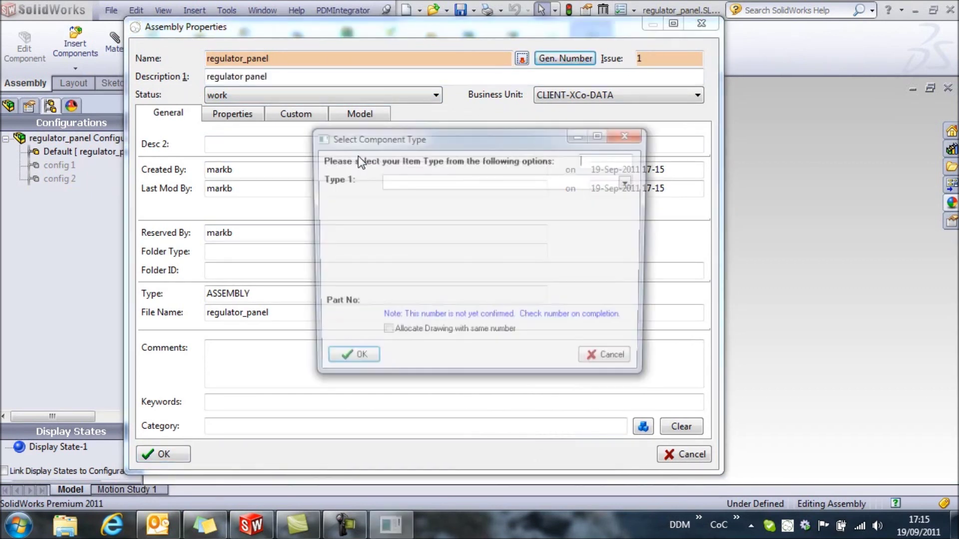
click(480, 179)
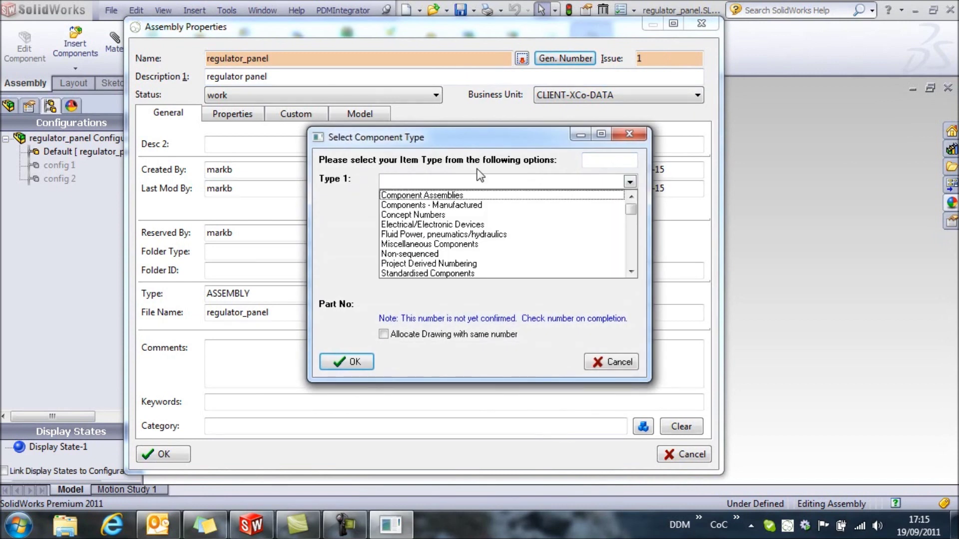
click(443, 196)
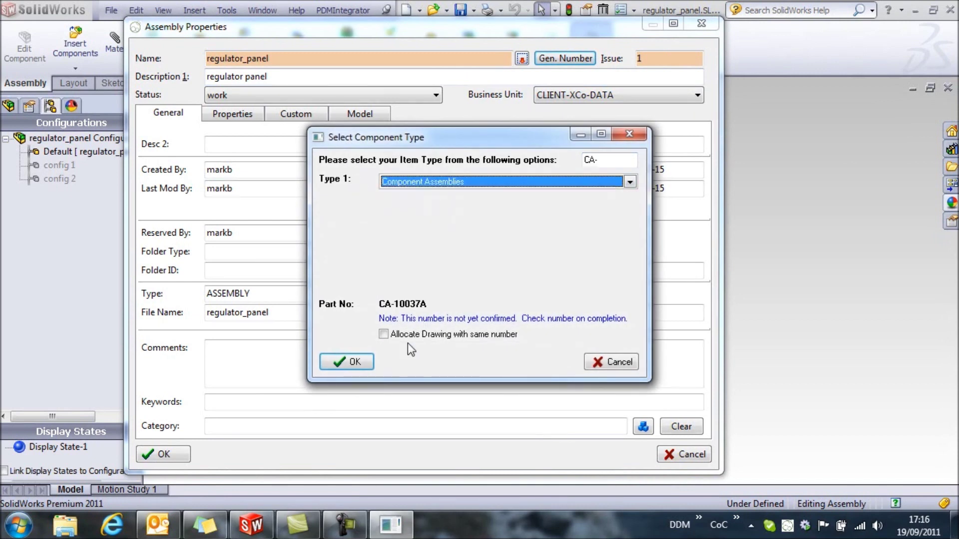
click(348, 362)
click(153, 458)
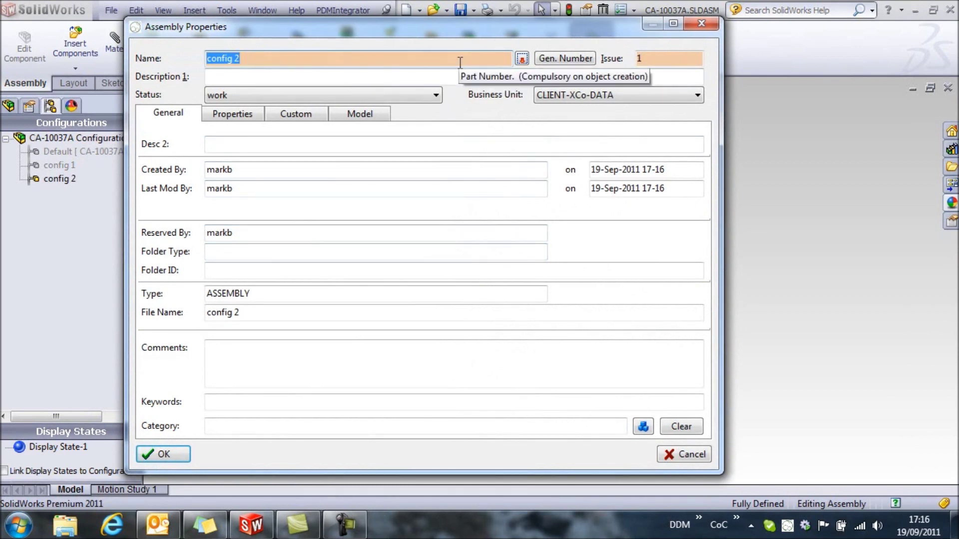
Step: Describe config 2 as "regulator panel; 1 valve station" and generate its part number using the Component Assemblies type
click(422, 78)
text(regulator panel)
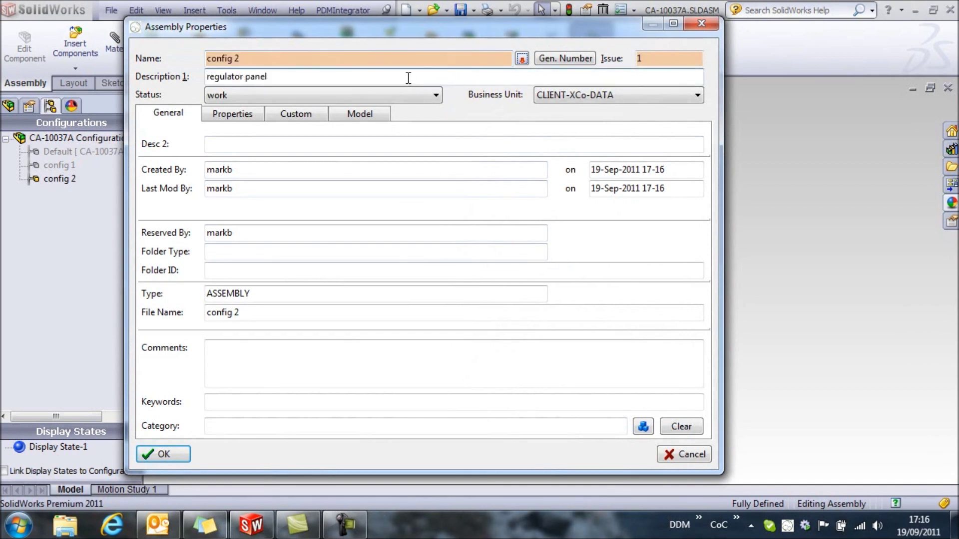
text(; 1 valve station)
click(564, 60)
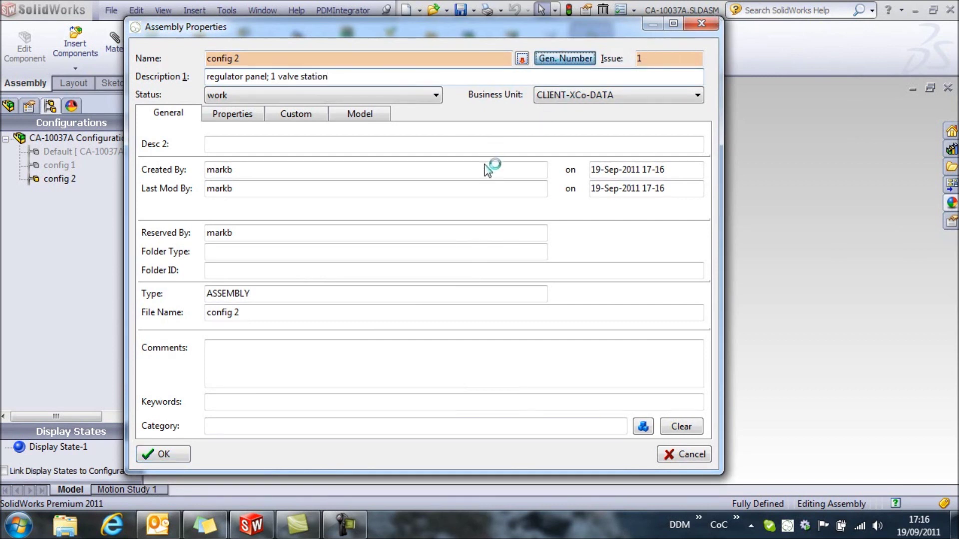
click(449, 183)
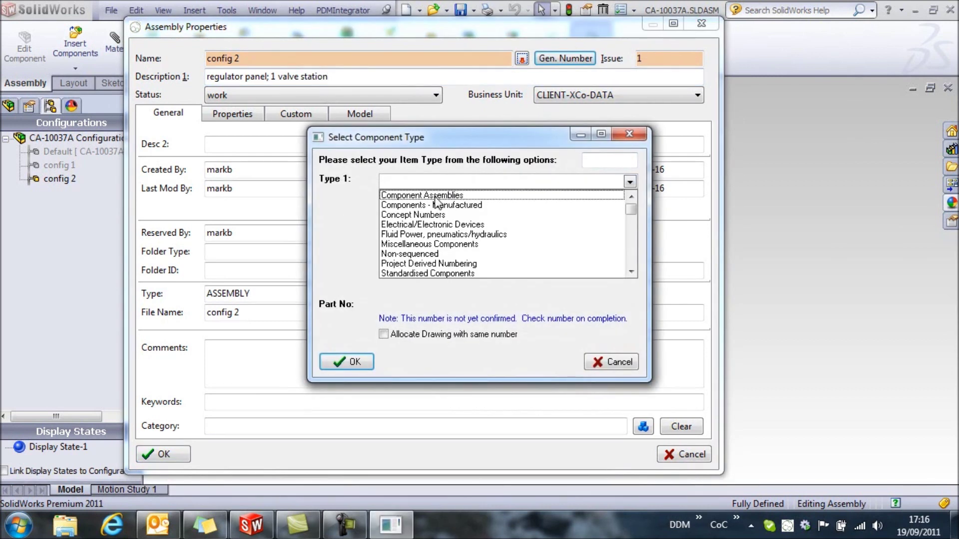
click(435, 195)
click(354, 367)
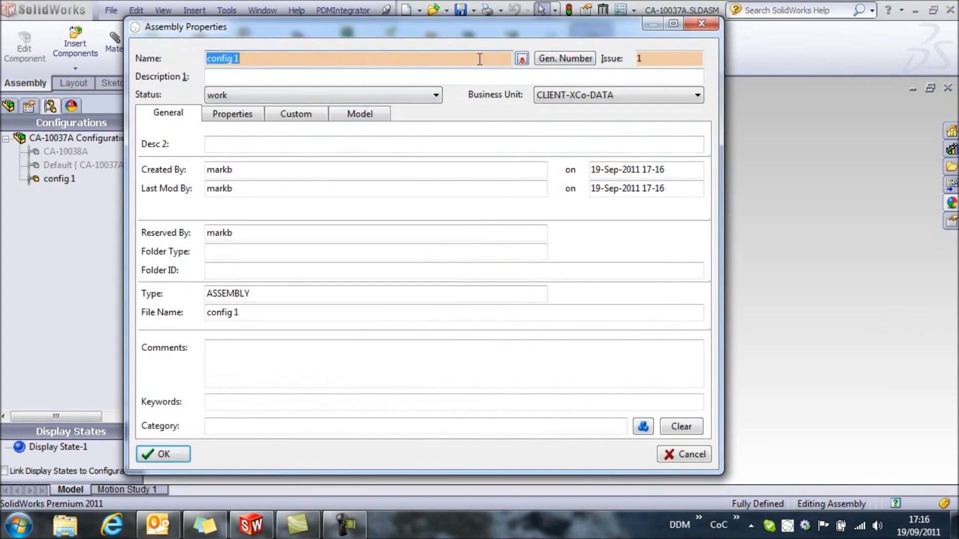
Step: Describe config 1 as "regulator panel; 2 valve stations", generate its Component Assemblies part number, and finish the save by closing the progress log
click(465, 77)
text(regulator panel)
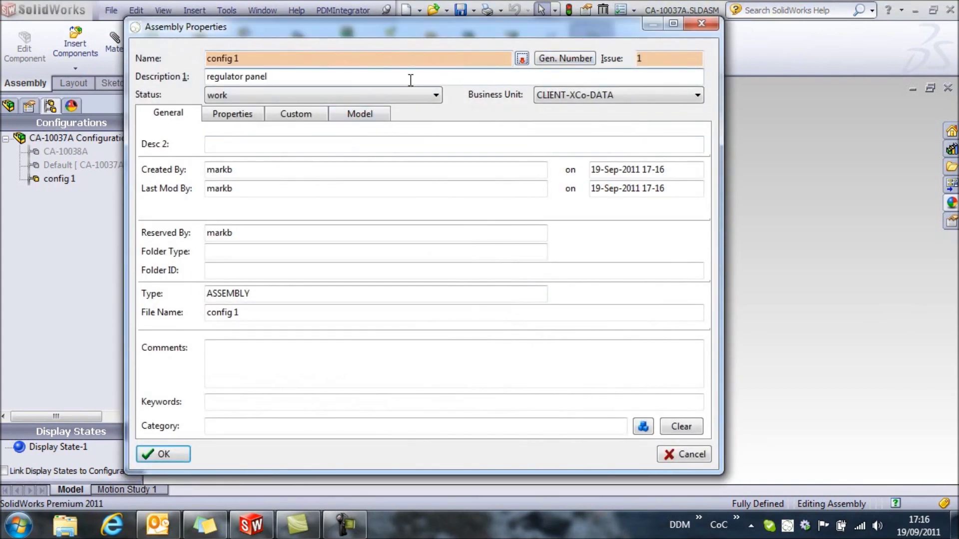
text(; 2 valve stations)
click(565, 58)
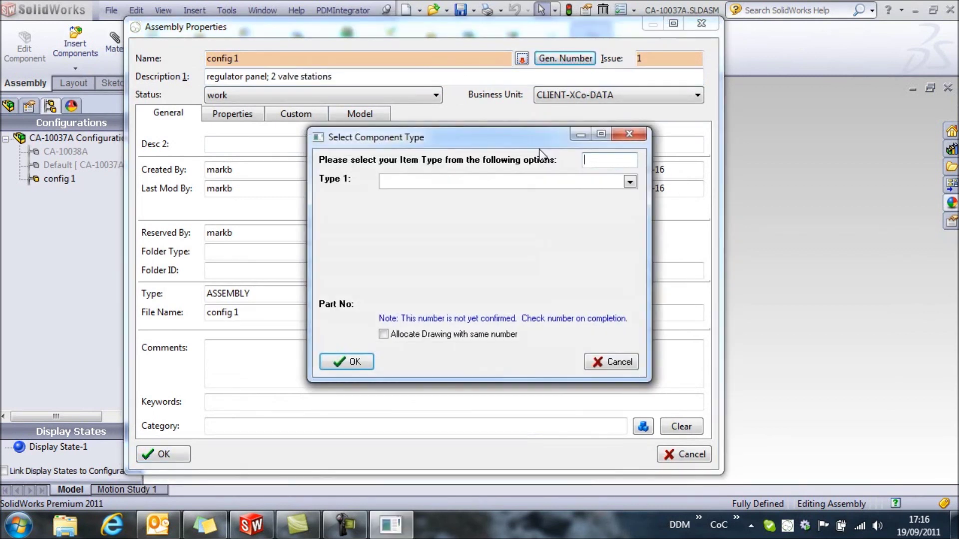
click(473, 185)
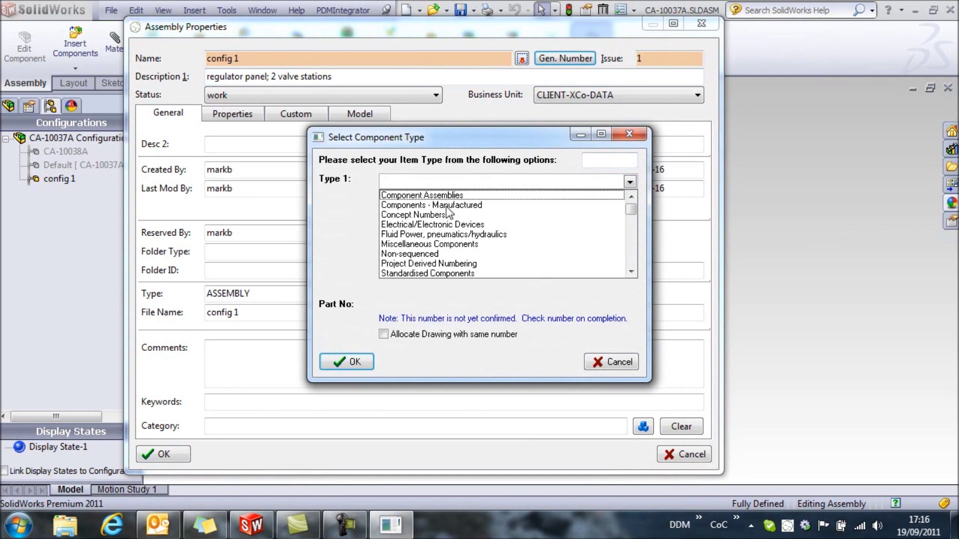
key(Return)
click(361, 363)
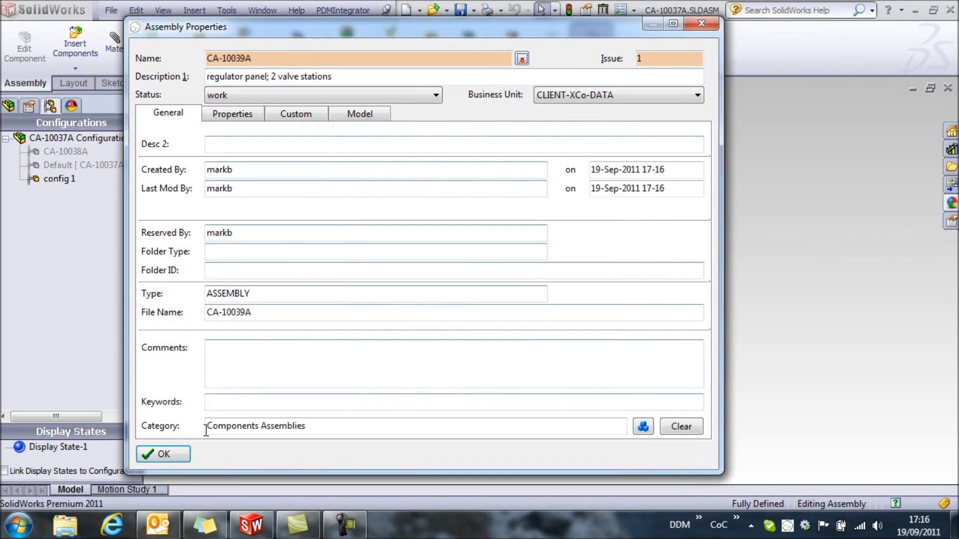
key(Return)
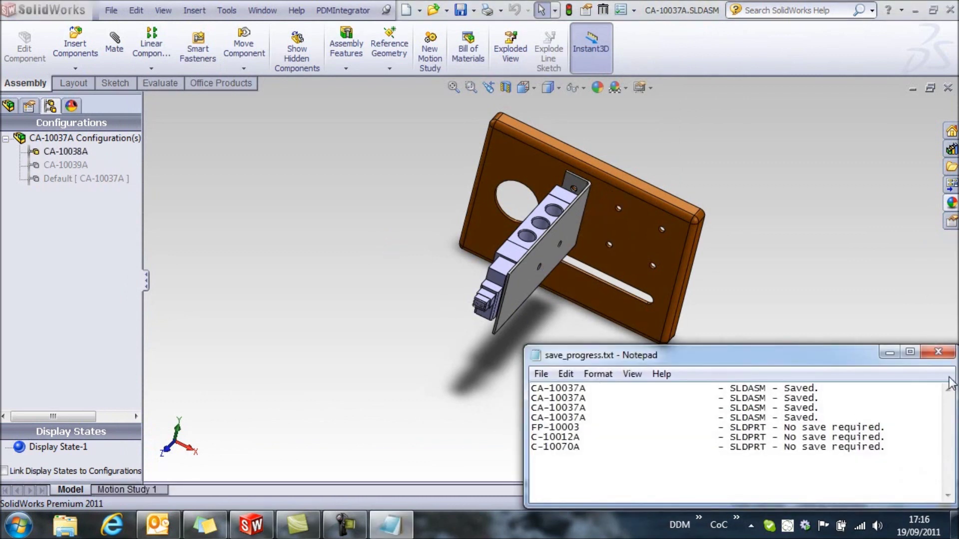
click(938, 352)
Step: Open the DDM search, enlarge the preview area and view the previews of the three saved regulator panel assemblies
click(342, 10)
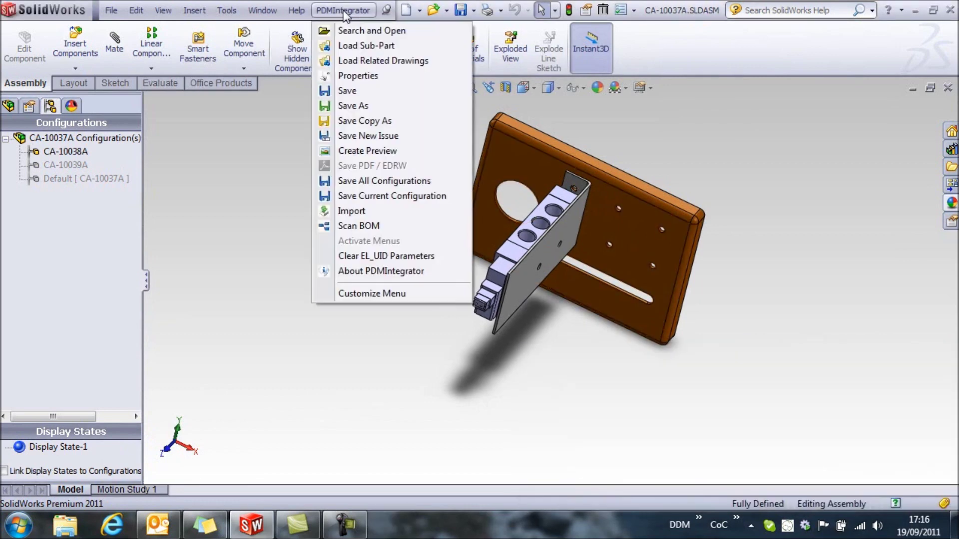
click(342, 31)
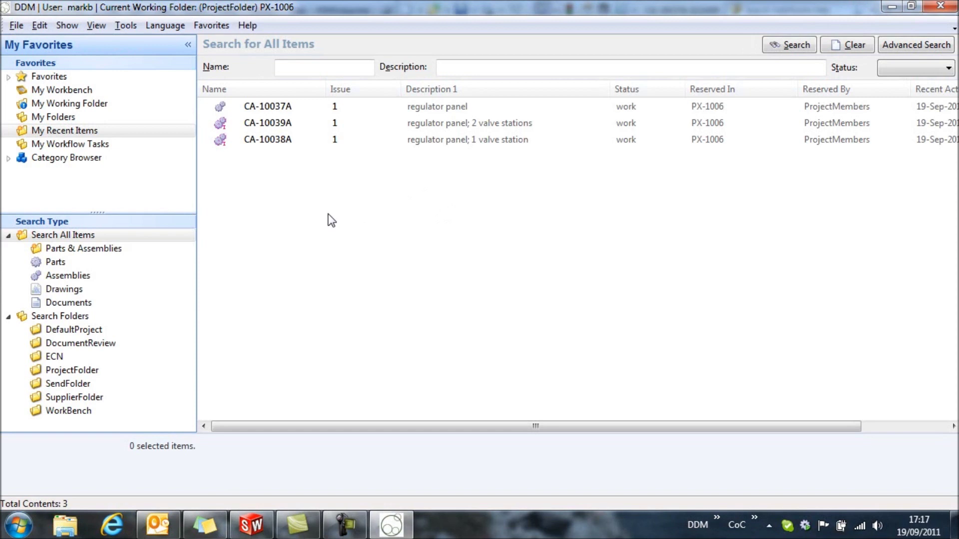
click(280, 106)
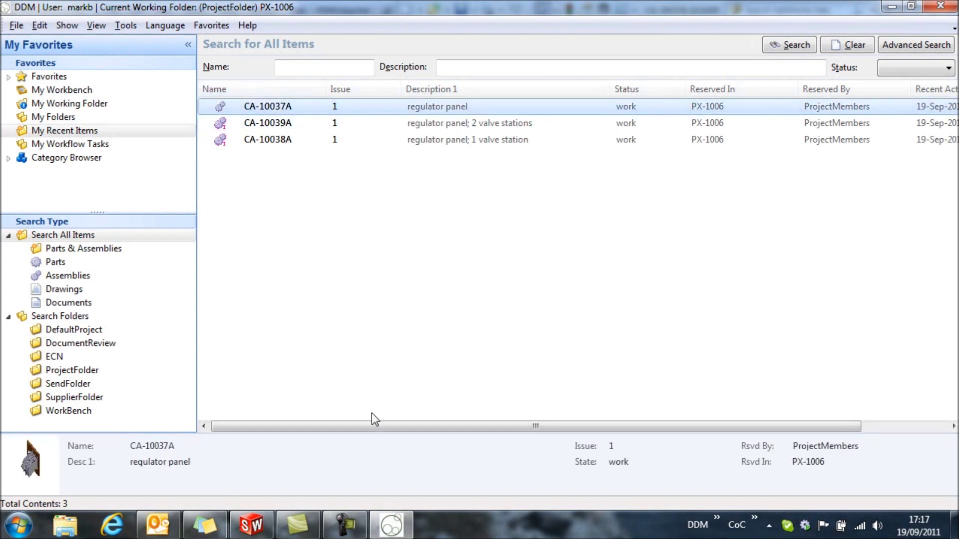
drag(324, 432, 325, 325)
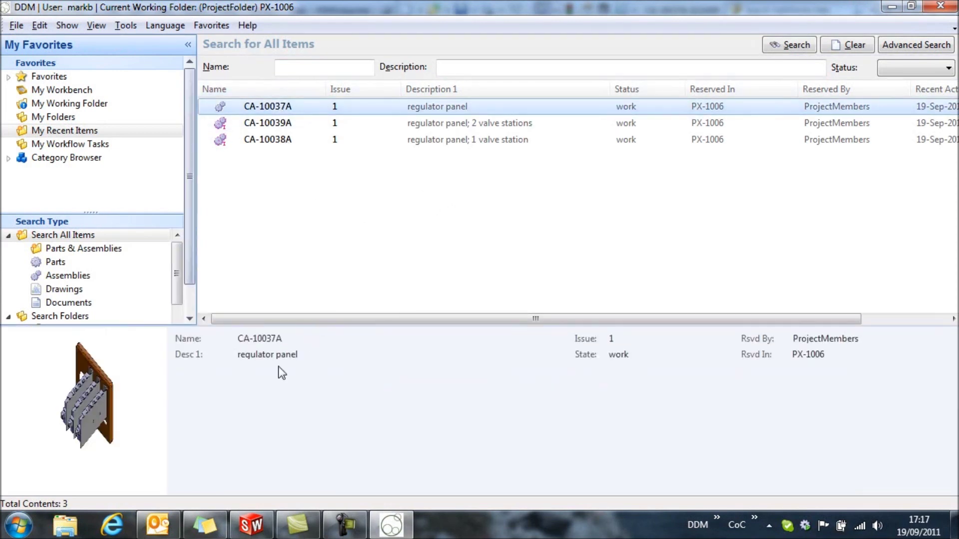
click(259, 122)
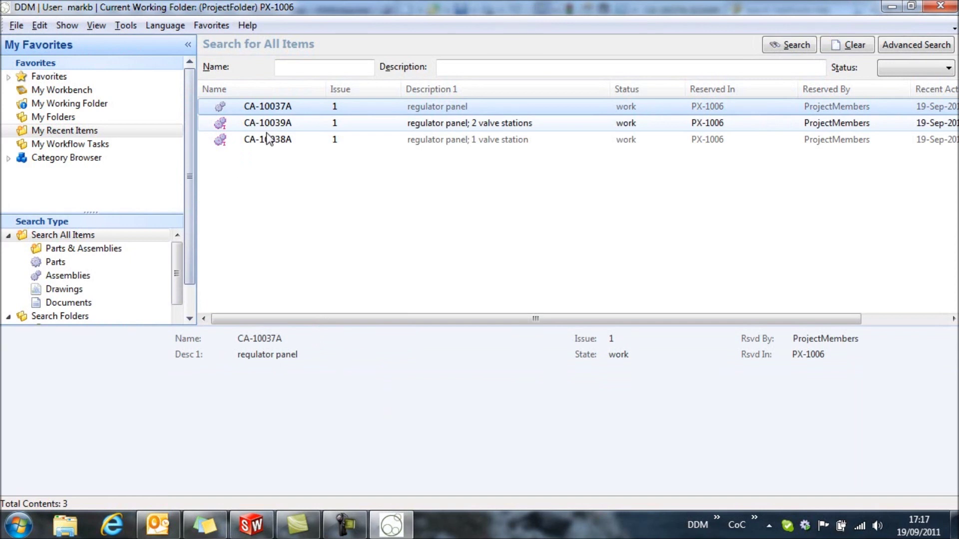
click(300, 139)
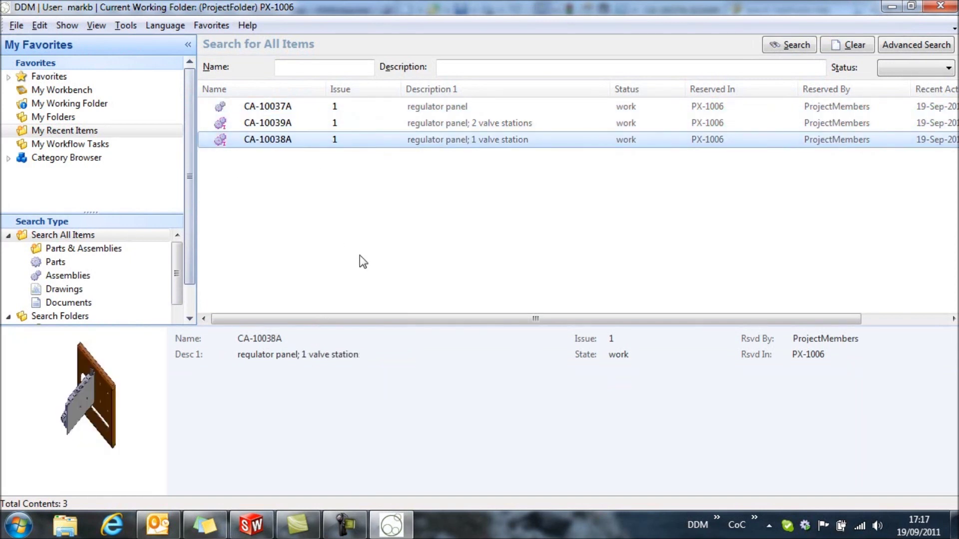
Step: Review the component quantities in the bill of materials of the two-valve regulator panel and close it without changes
click(272, 123)
right_click(272, 123)
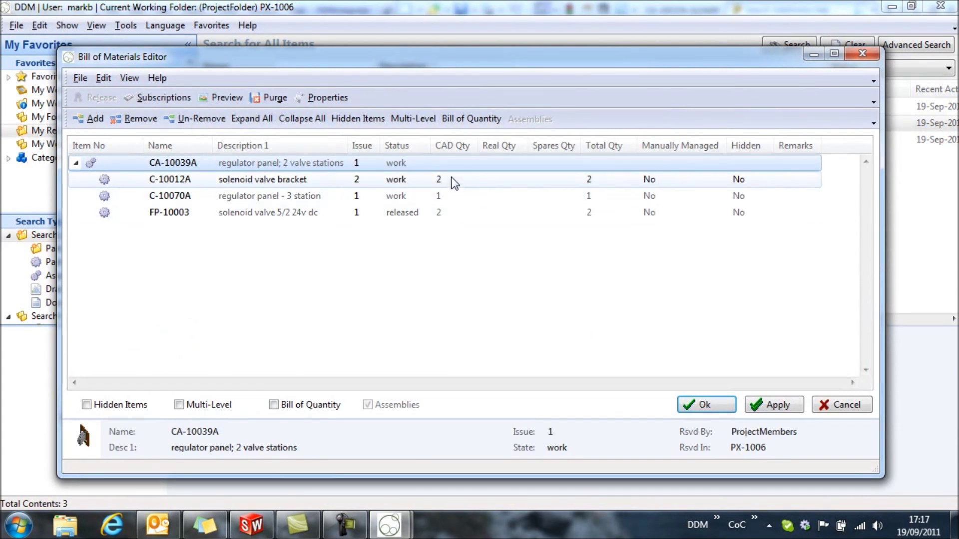
click(833, 402)
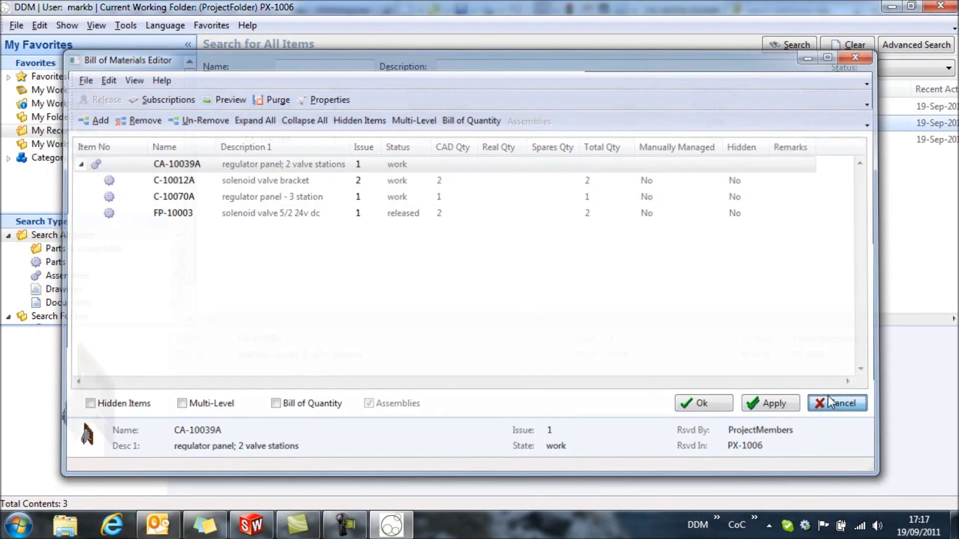
Step: Open the bill of materials of the one-valve regulator panel
click(274, 139)
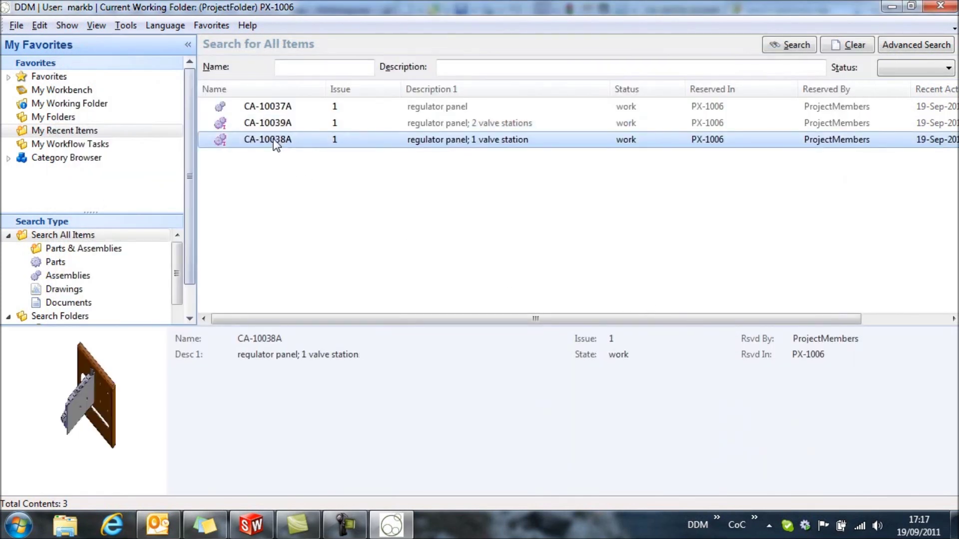
right_click(273, 140)
click(365, 346)
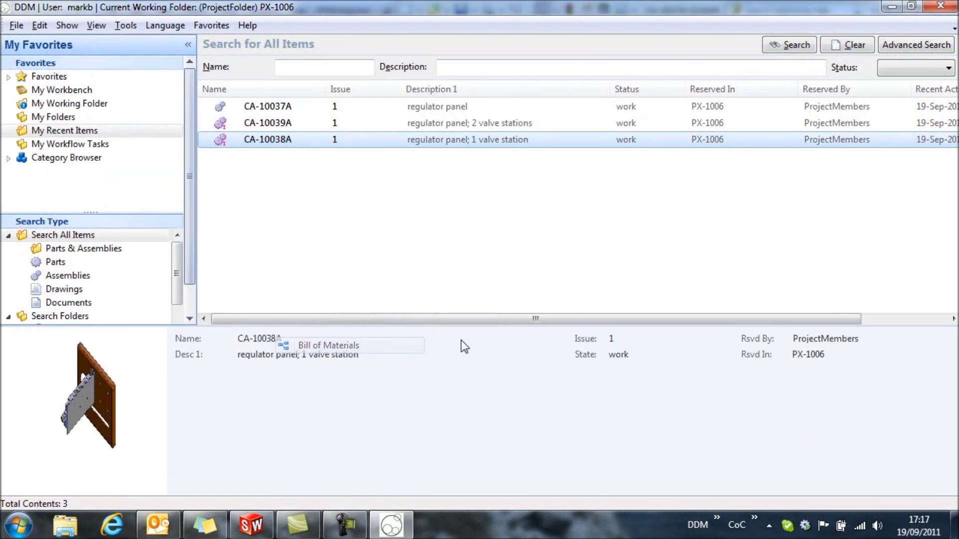